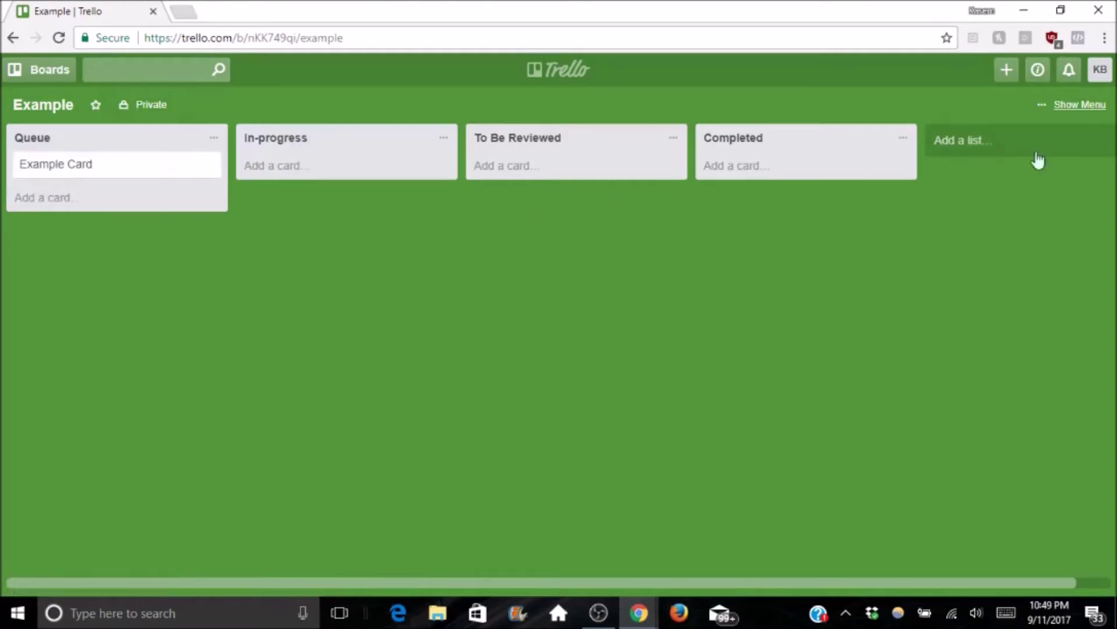
click(944, 143)
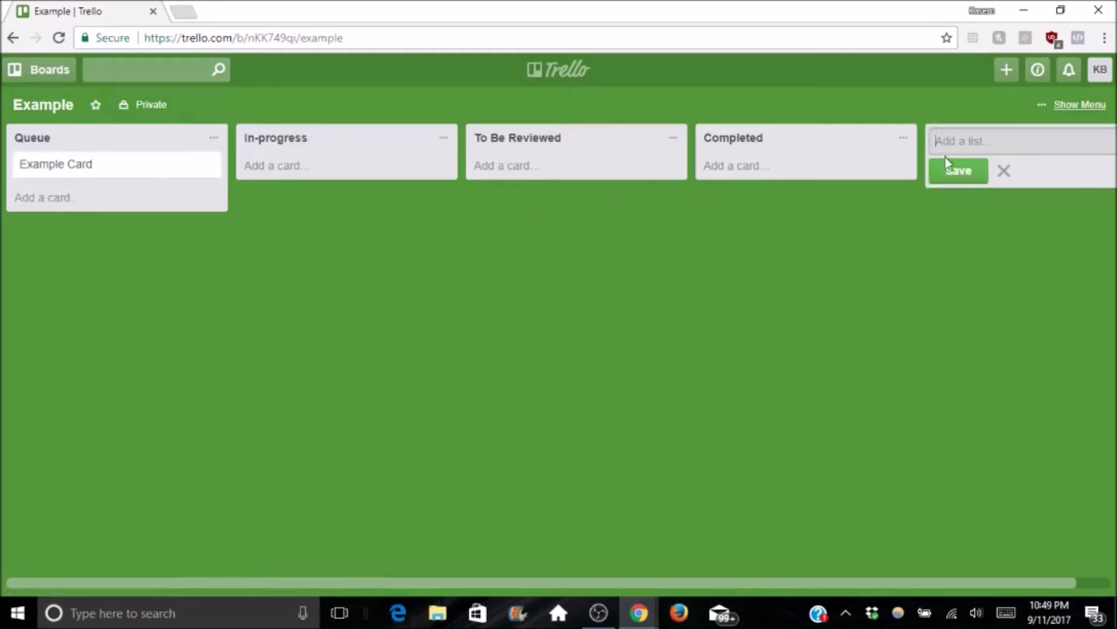
click(835, 240)
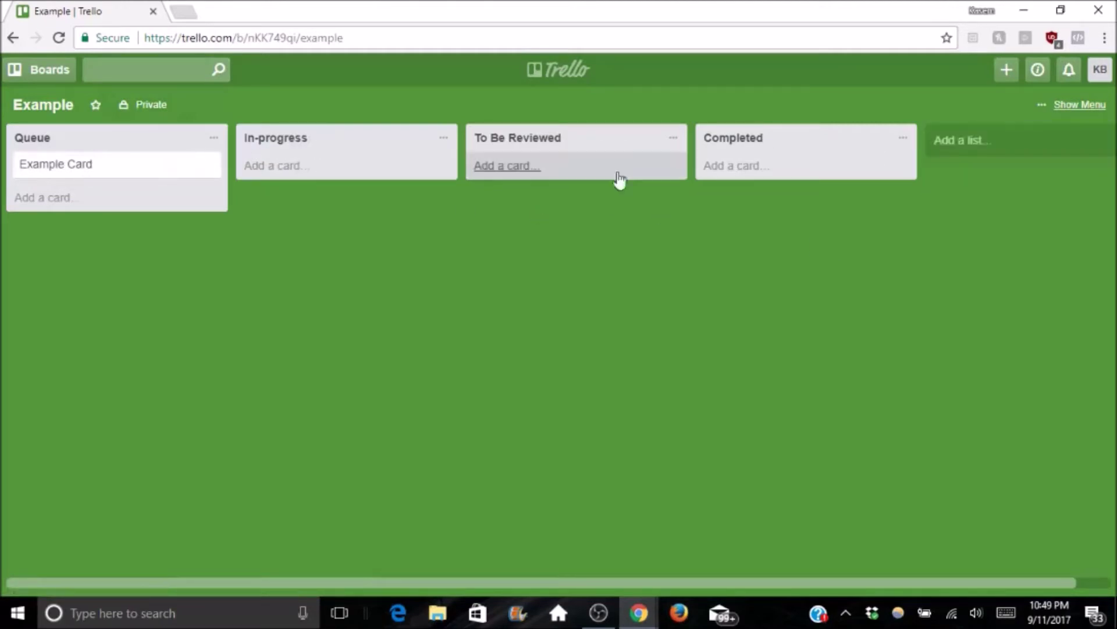
Open Example Card in the Queue list and look at its due date and member options without changing them.
click(126, 167)
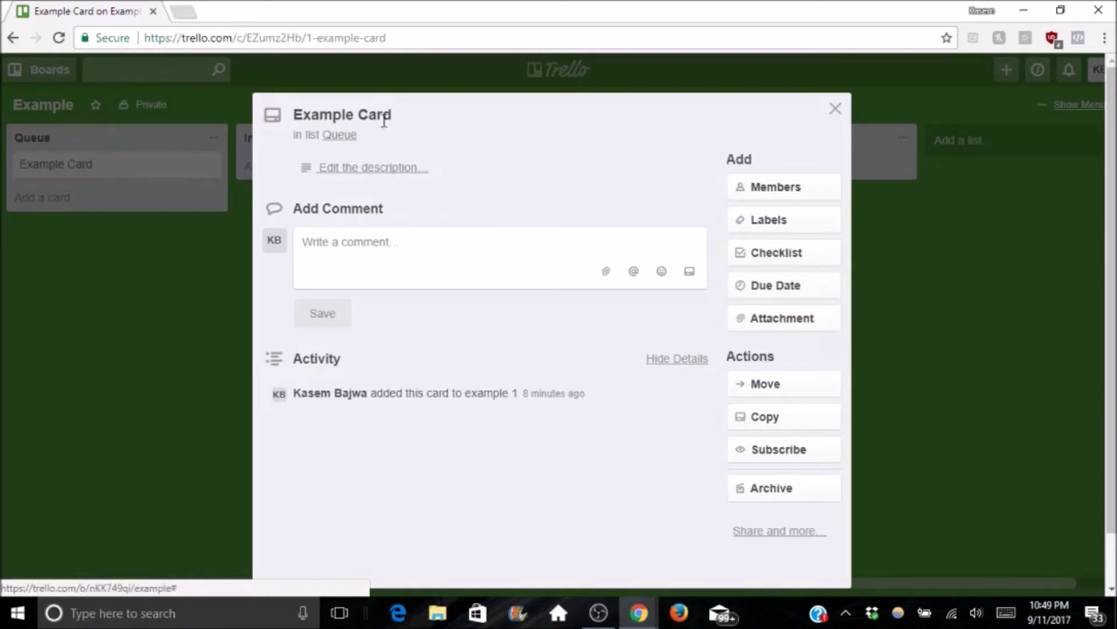
click(766, 291)
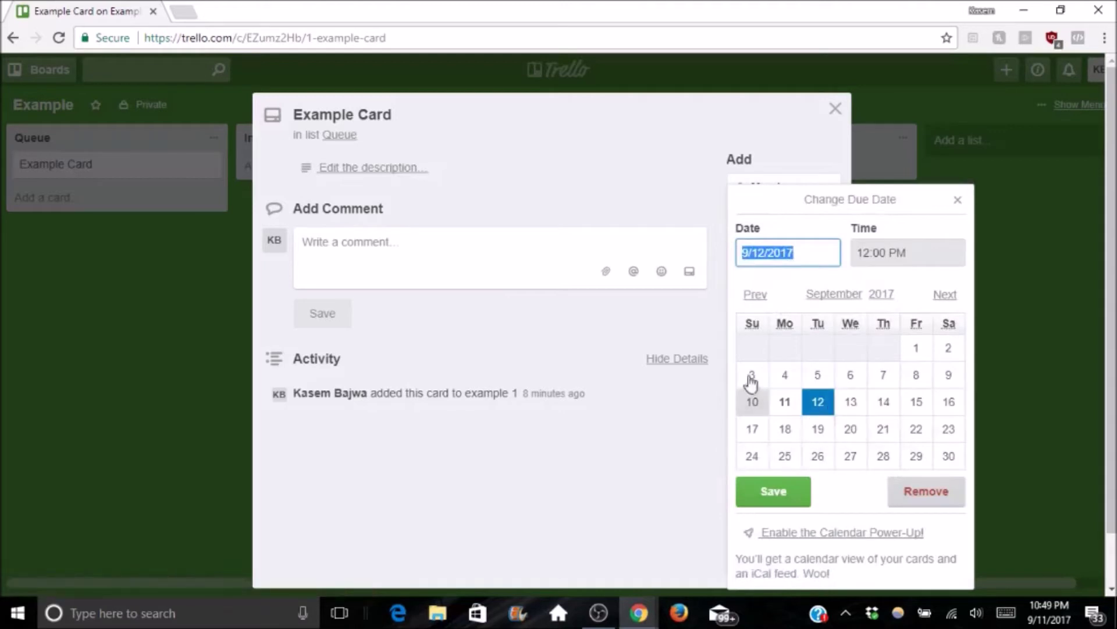
click(553, 305)
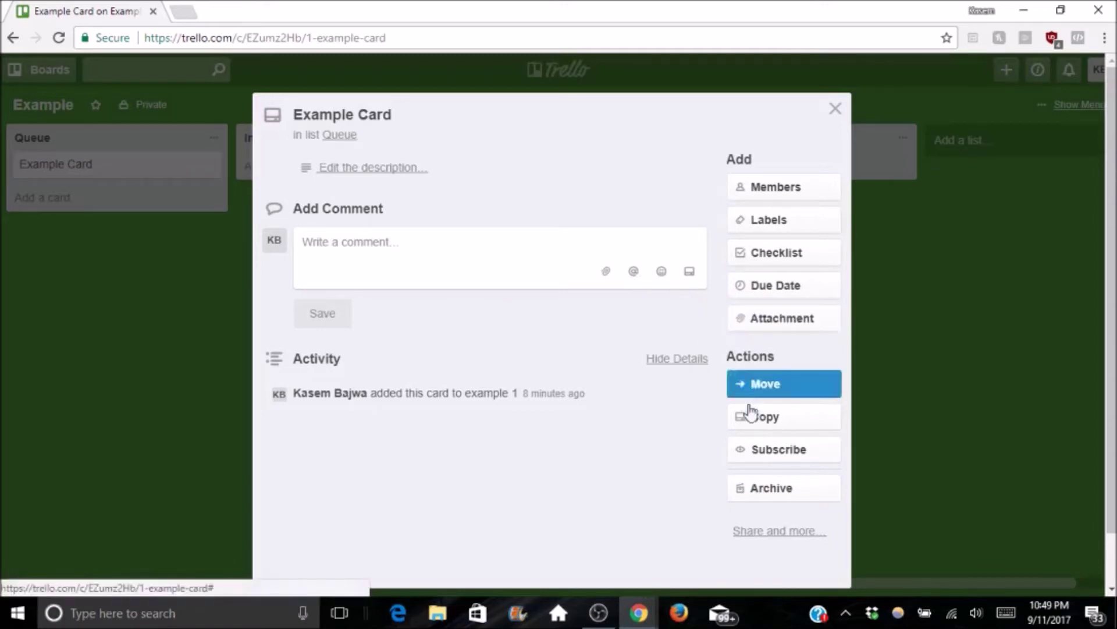
click(770, 200)
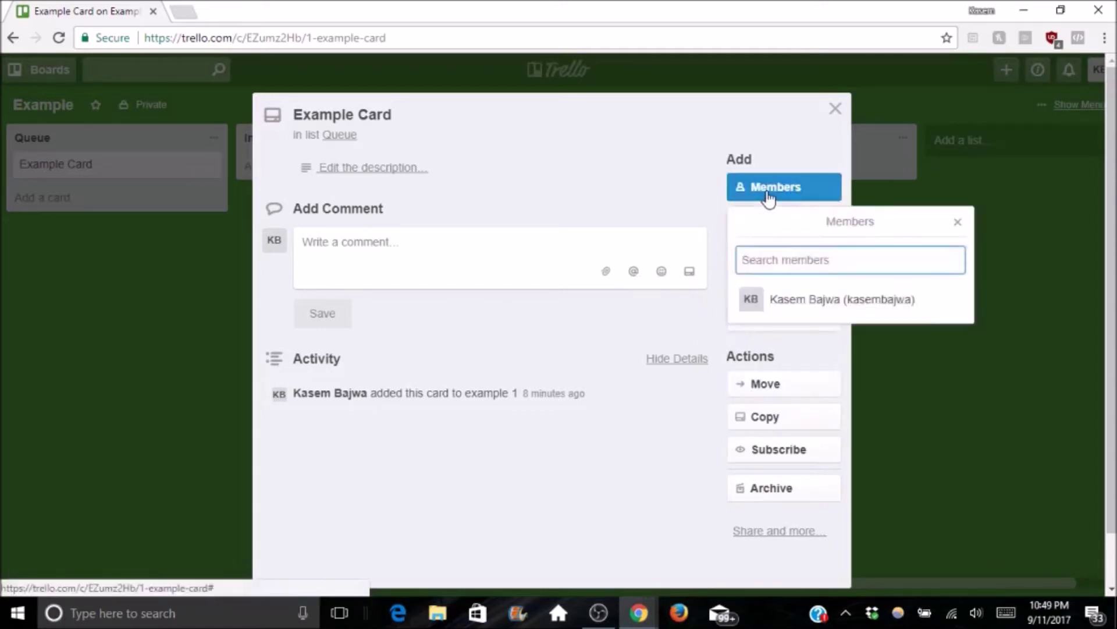
click(639, 345)
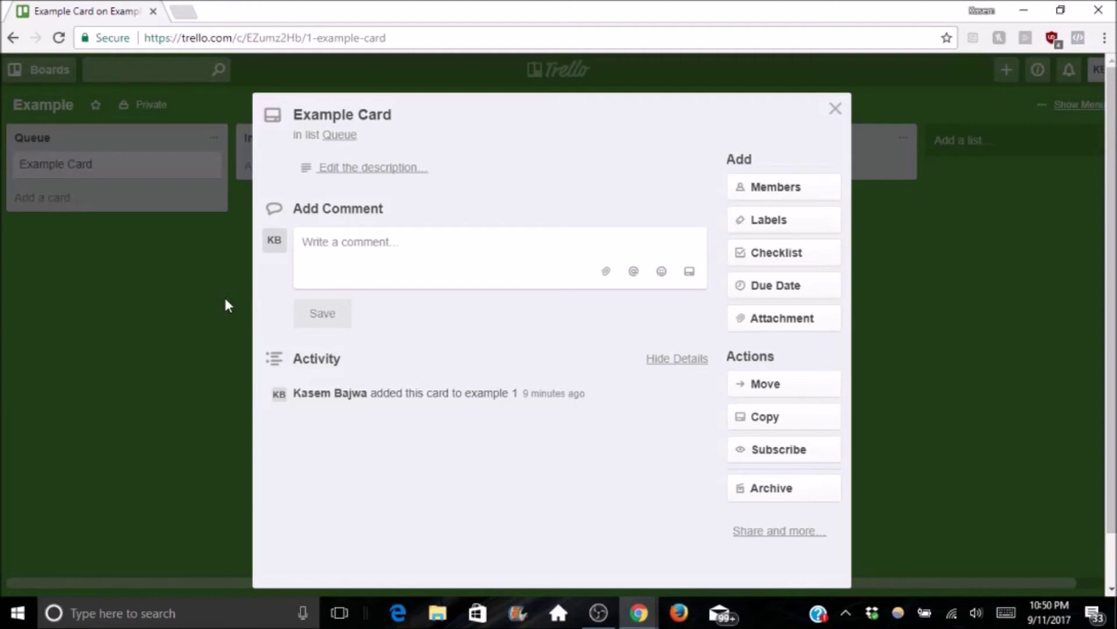
click(114, 250)
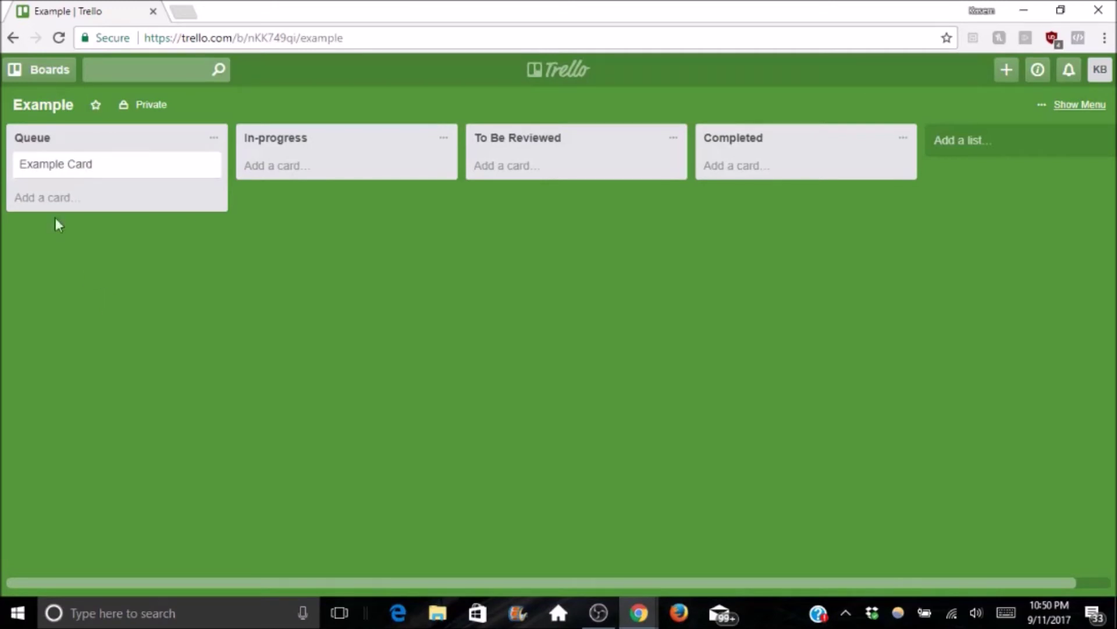
Move Example Card from Queue through In-progress and To Be Reviewed into the Completed list.
drag(105, 167, 581, 175)
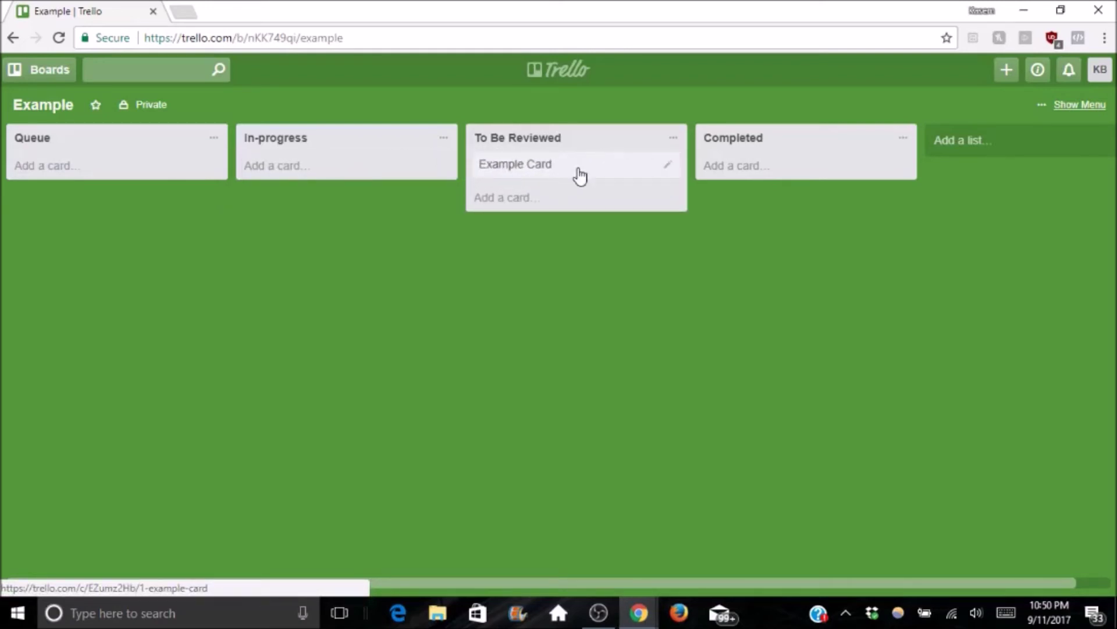
drag(580, 175, 793, 172)
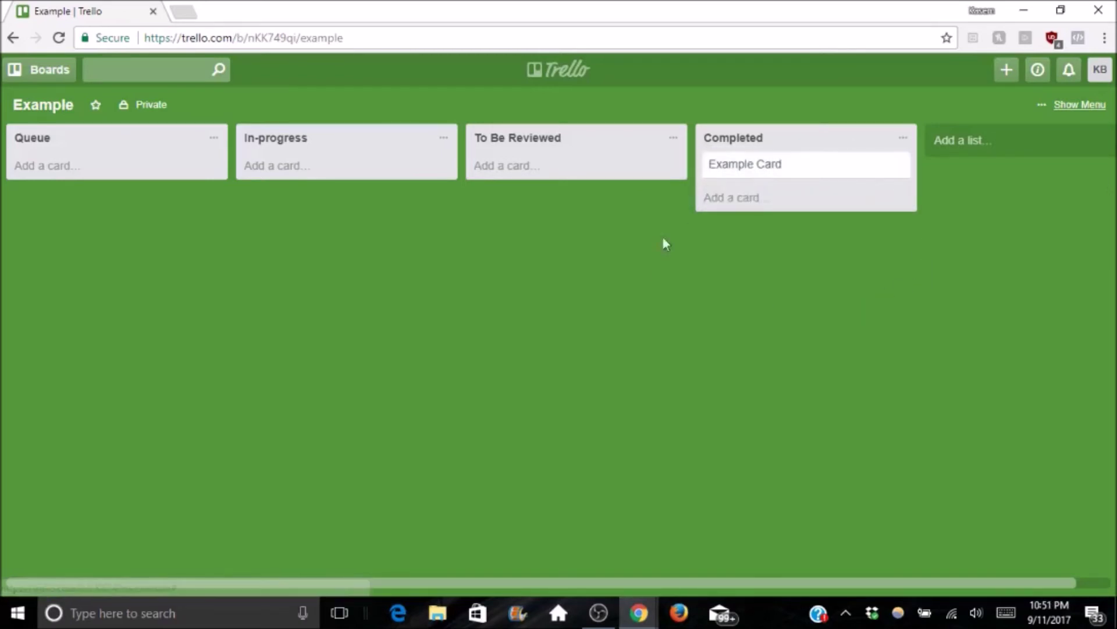
Browse the Power-Ups available for the board, then return to the main board menu.
click(1065, 109)
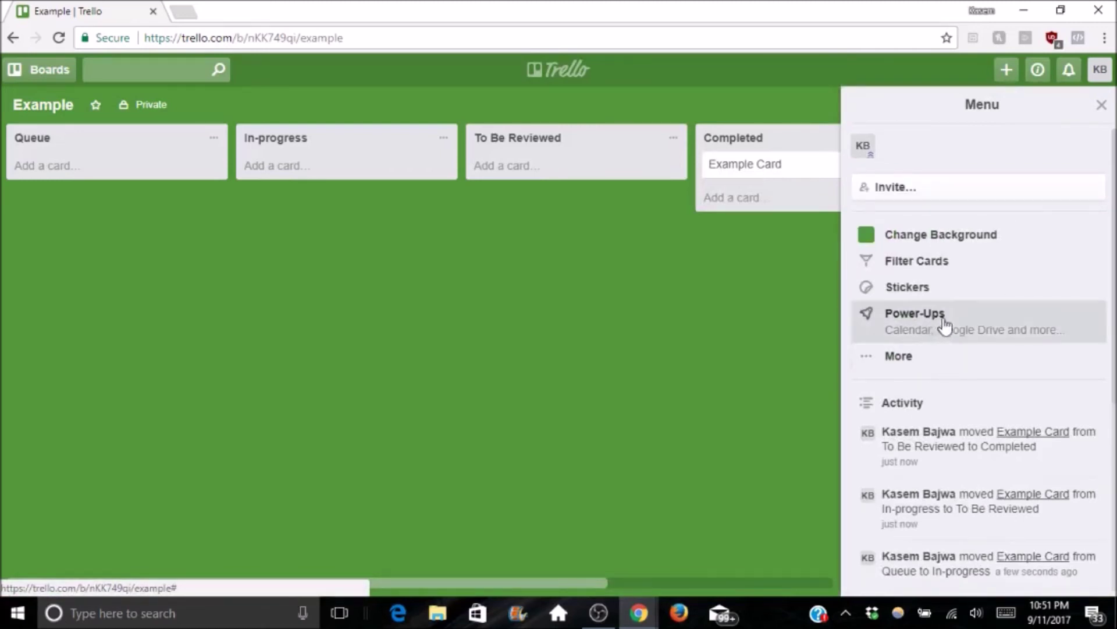
click(983, 342)
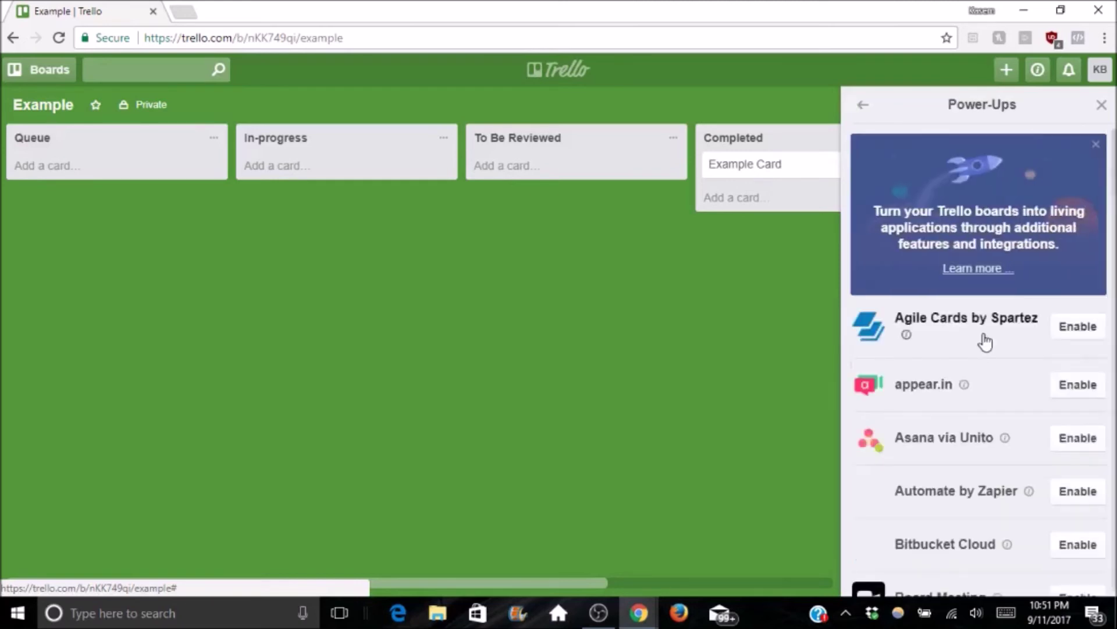
scroll(989, 340, down, 7)
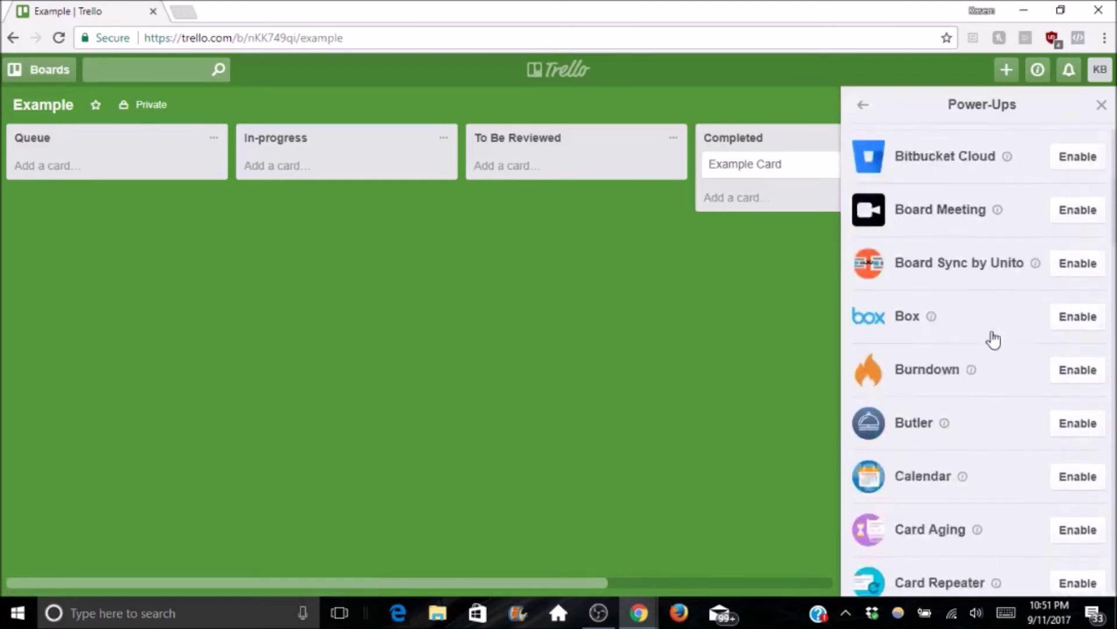
scroll(996, 338, down, 12)
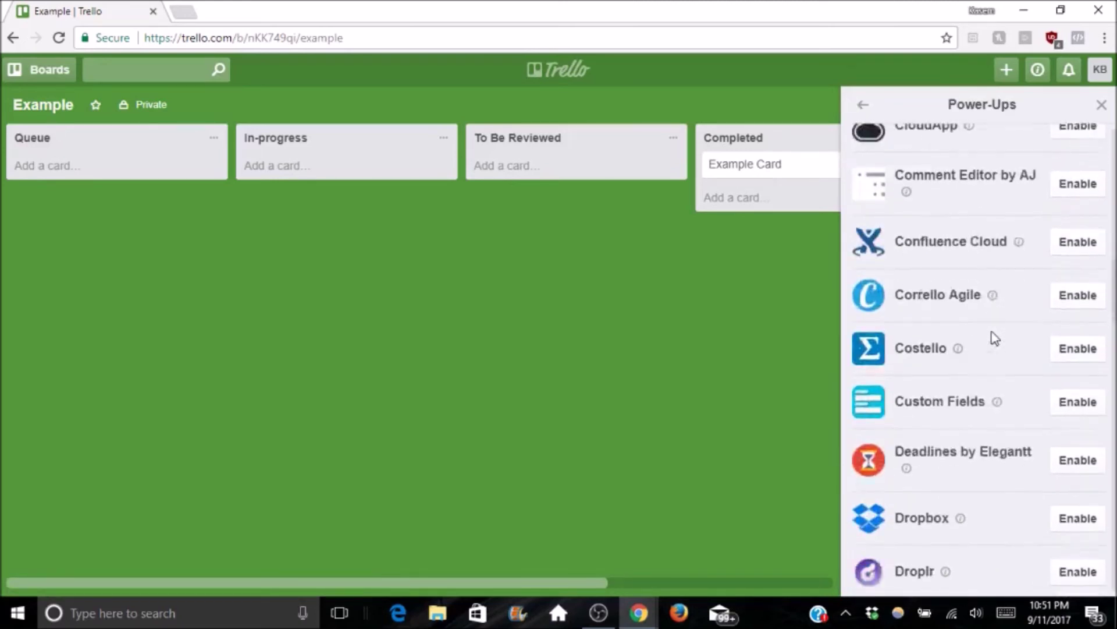
scroll(993, 339, down, 12)
scroll(993, 339, up, 5)
scroll(991, 336, up, 20)
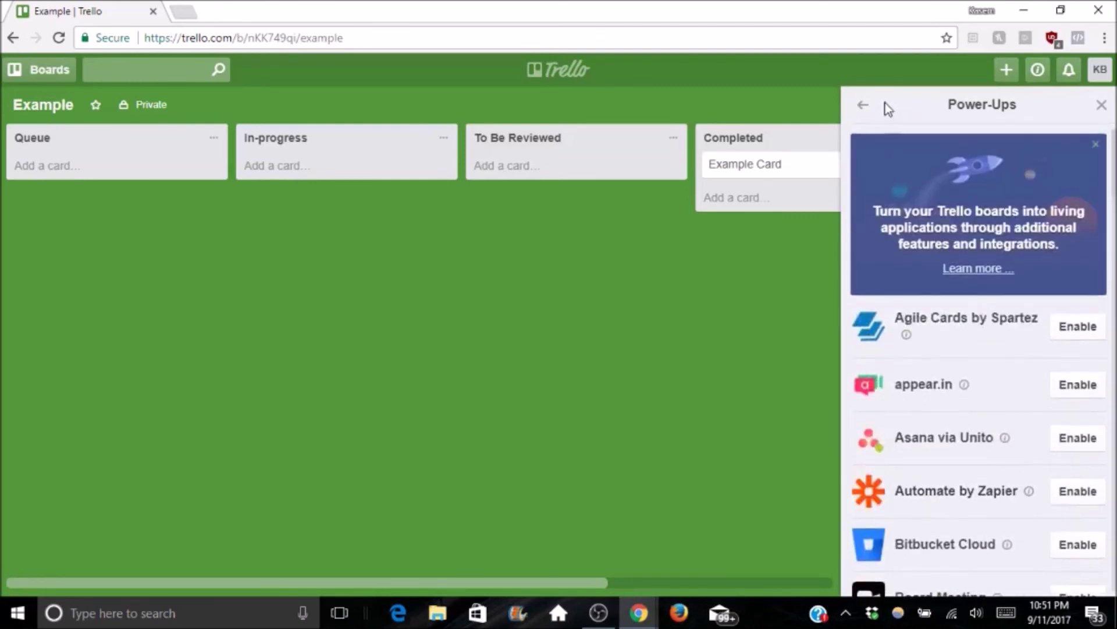
click(864, 106)
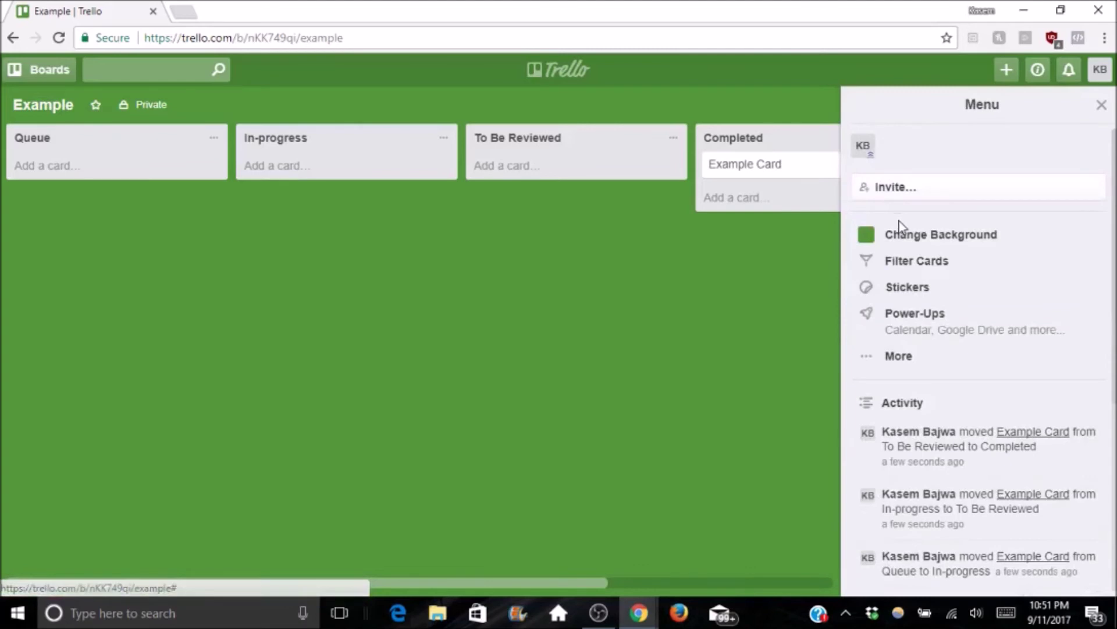
View the board's label set among its additional options.
click(925, 356)
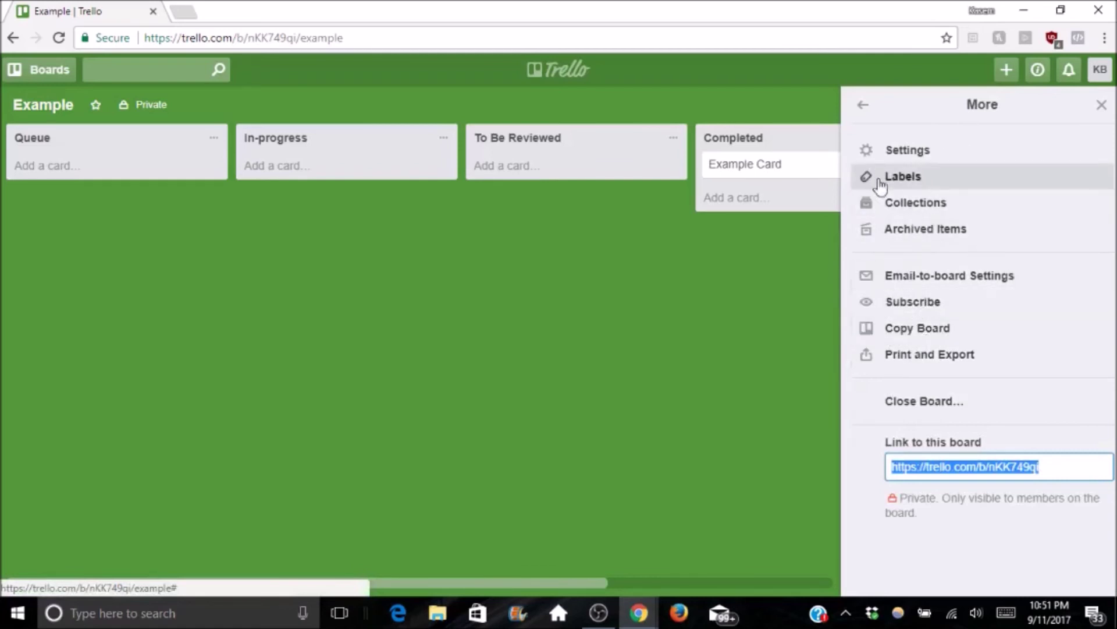
click(902, 176)
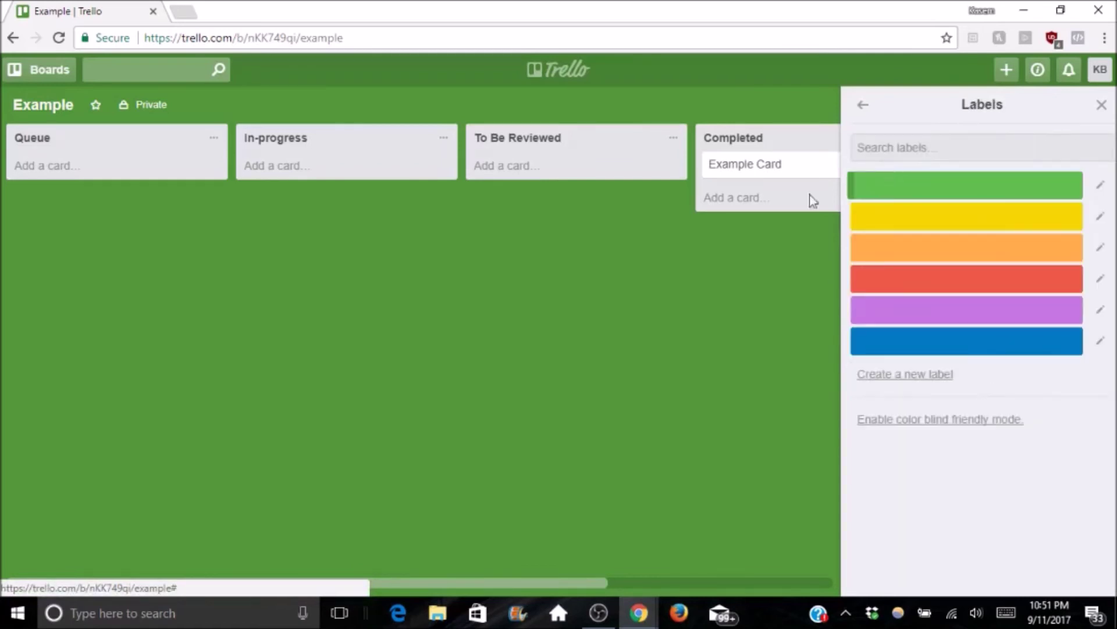
click(118, 165)
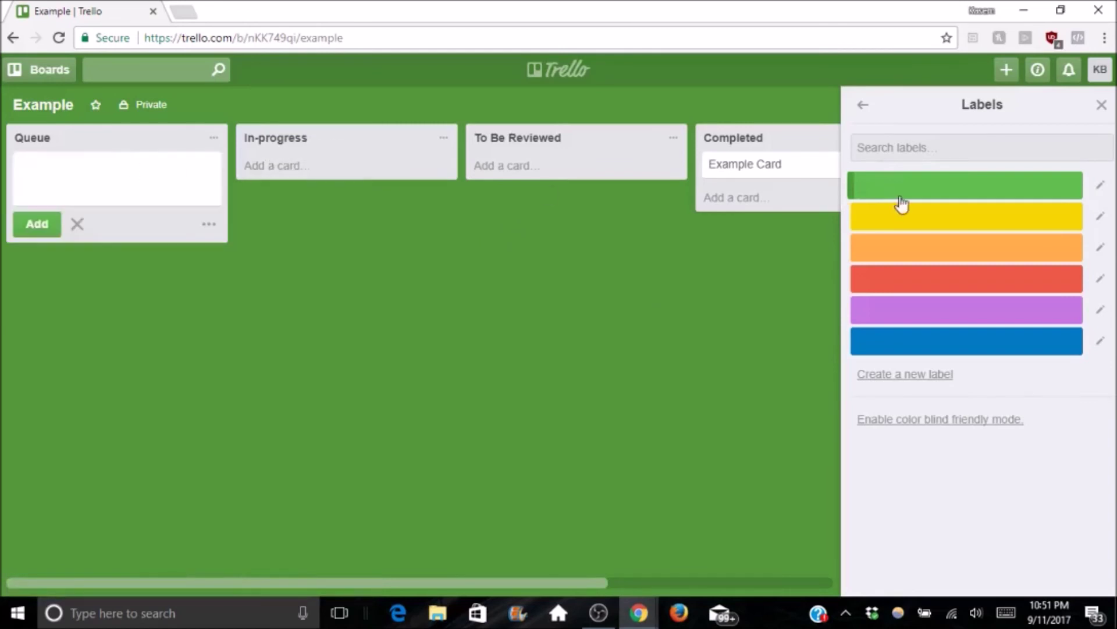
Create a red label named "Urgent" on Example Card in the Completed list and return to the full board view.
click(823, 170)
click(802, 220)
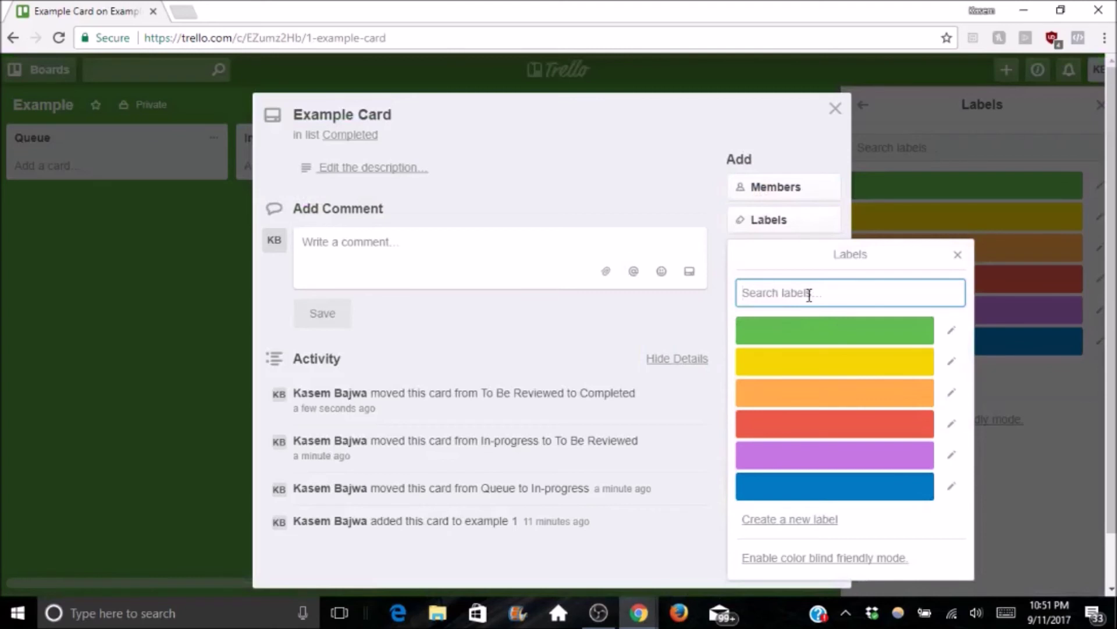
text(Ugent)
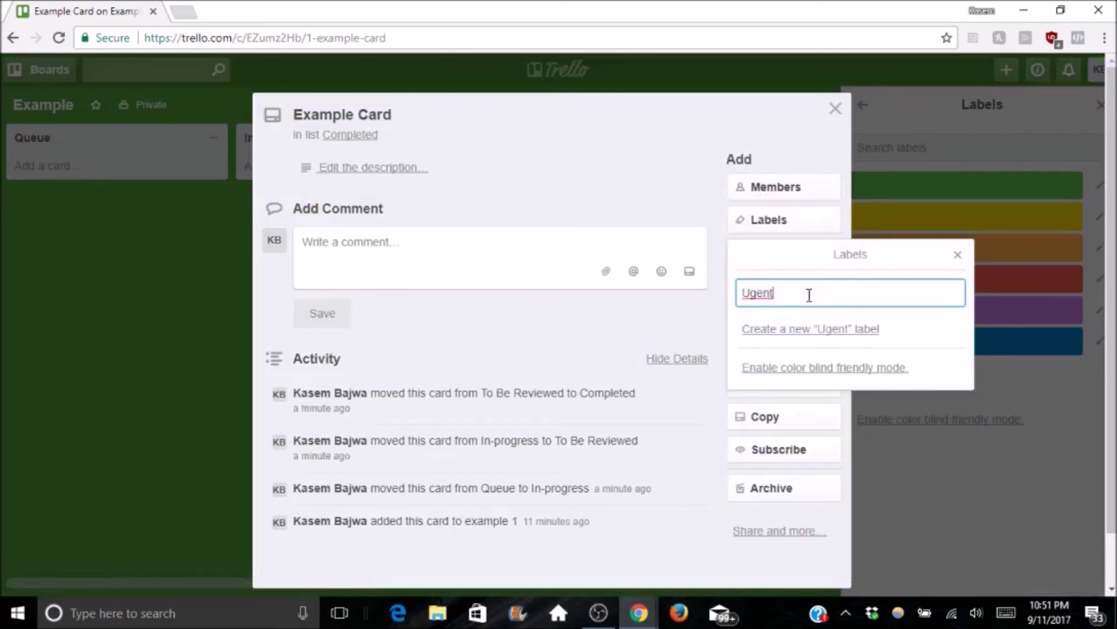
key(BackSpace)
key(BackSpace)
key(BackSpace)
text(rgent)
click(826, 342)
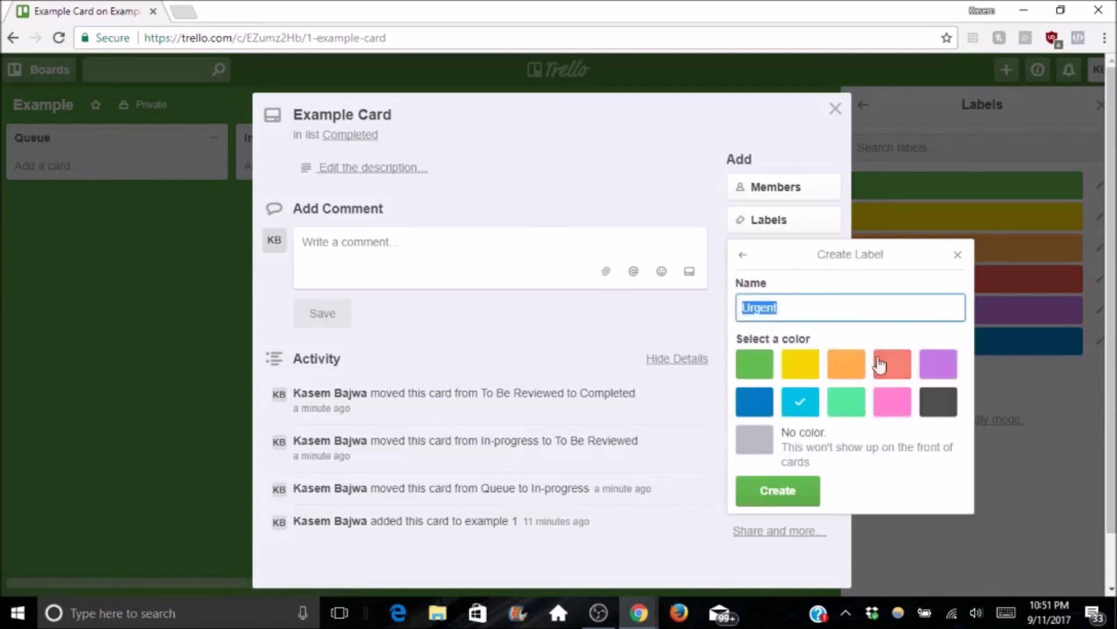
click(891, 364)
click(794, 491)
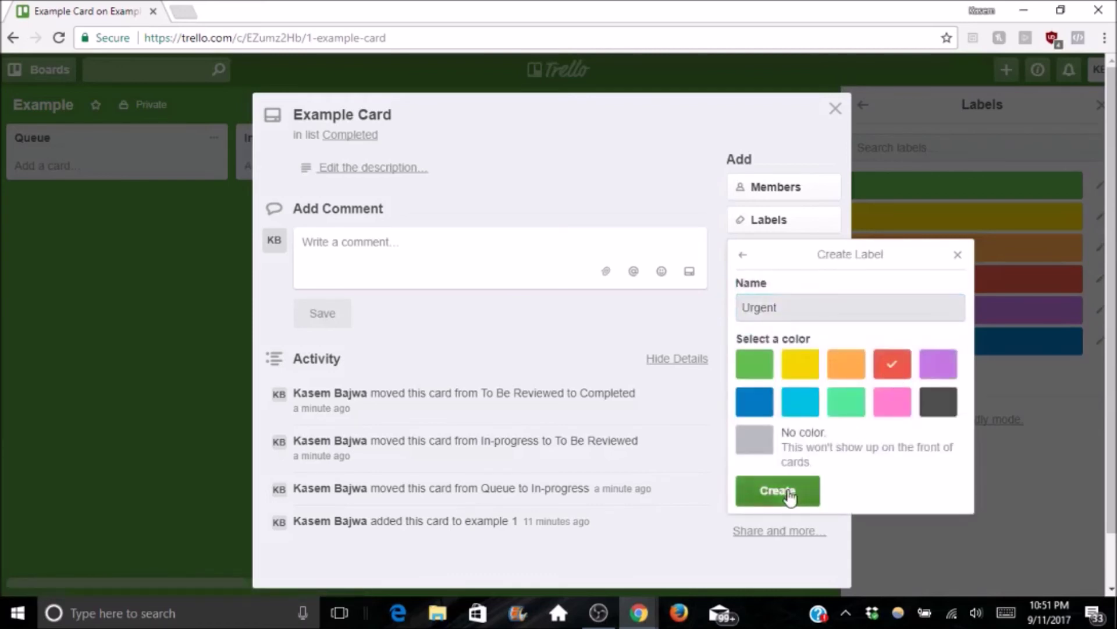
click(237, 346)
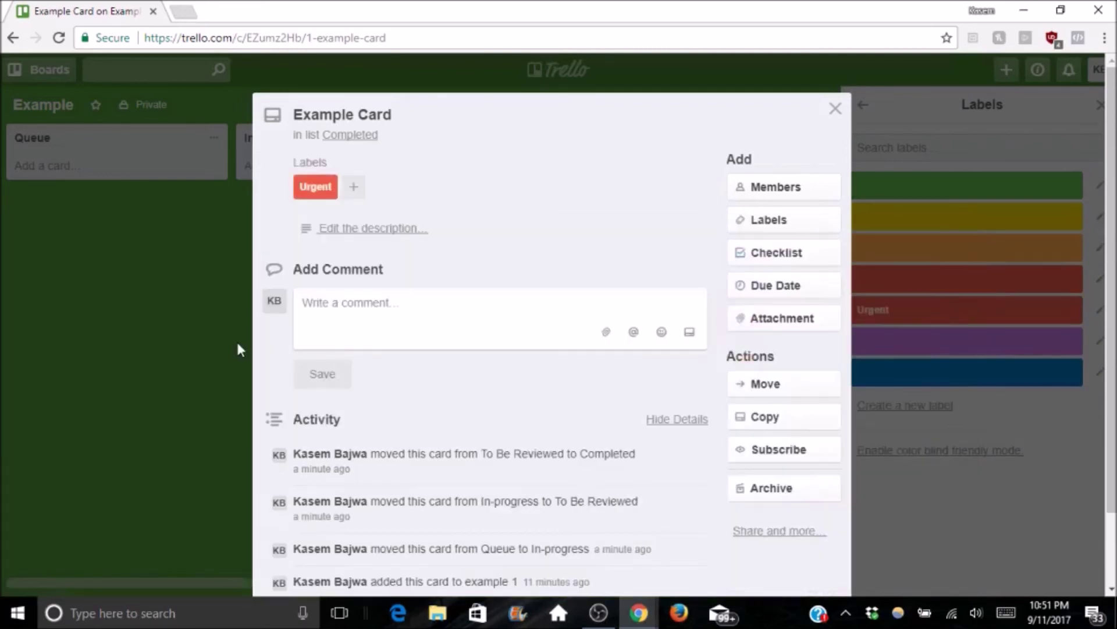
click(236, 346)
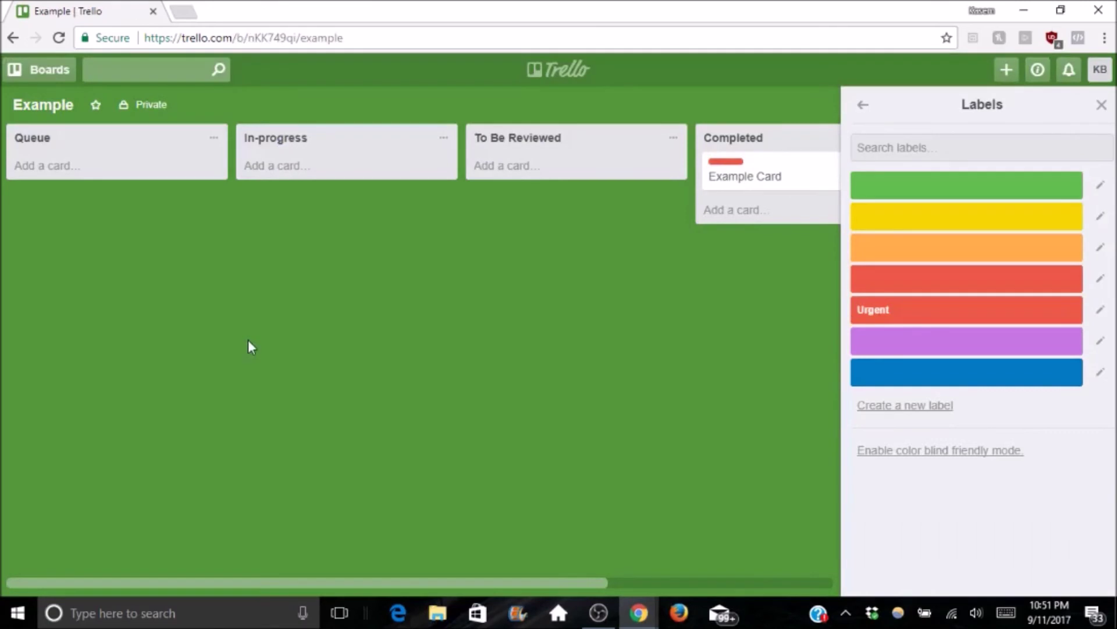
click(1102, 105)
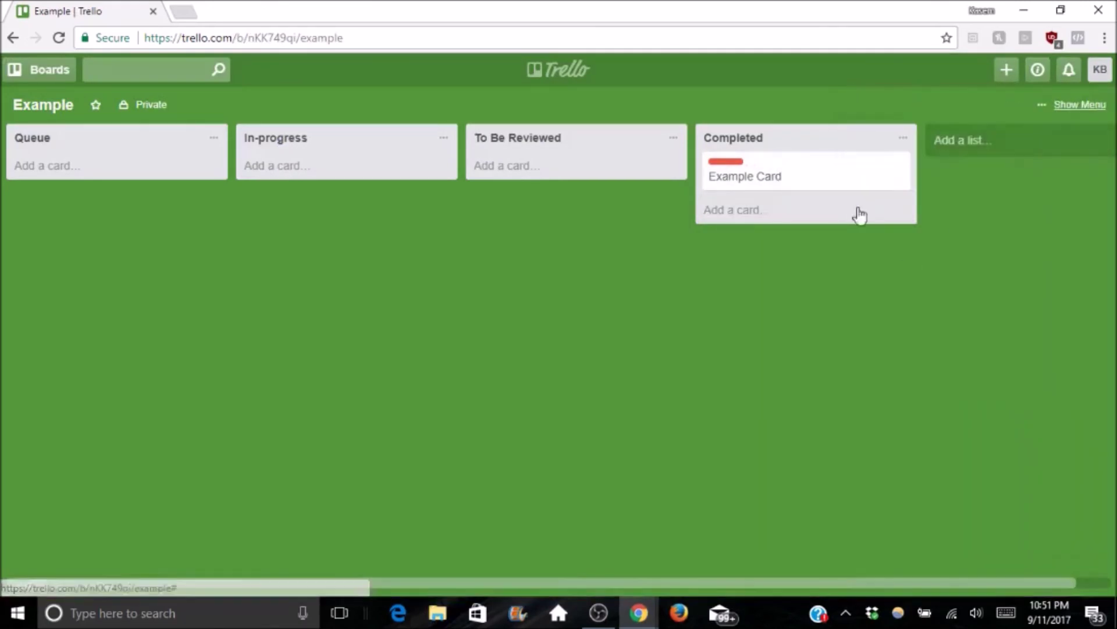
Reopen Example Card and check which sources attachments can be added from, then return to the board.
click(821, 169)
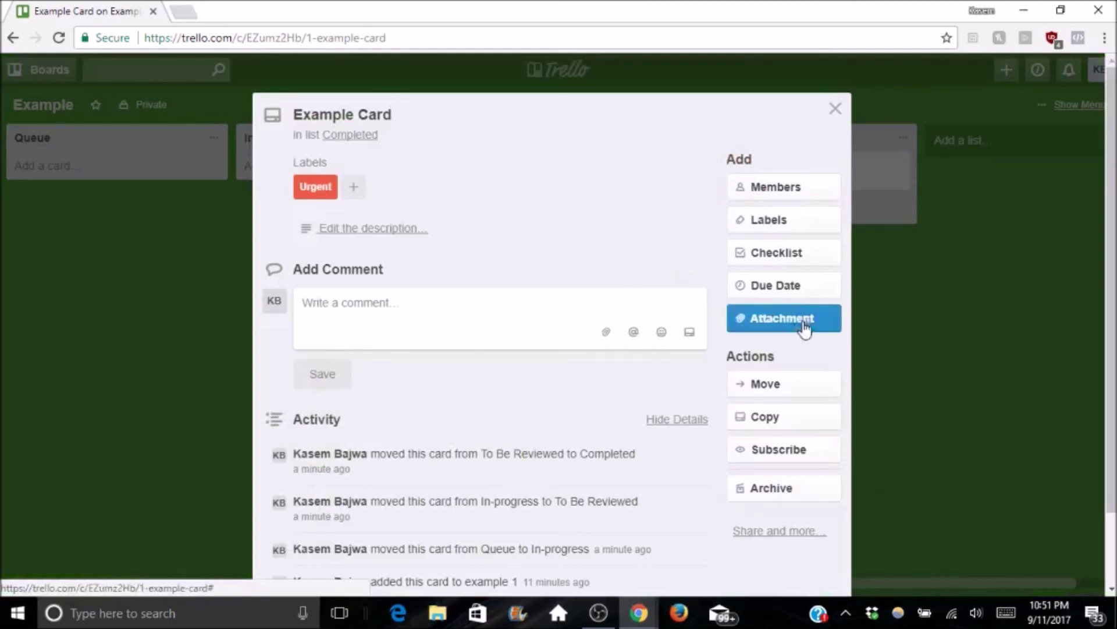
click(785, 319)
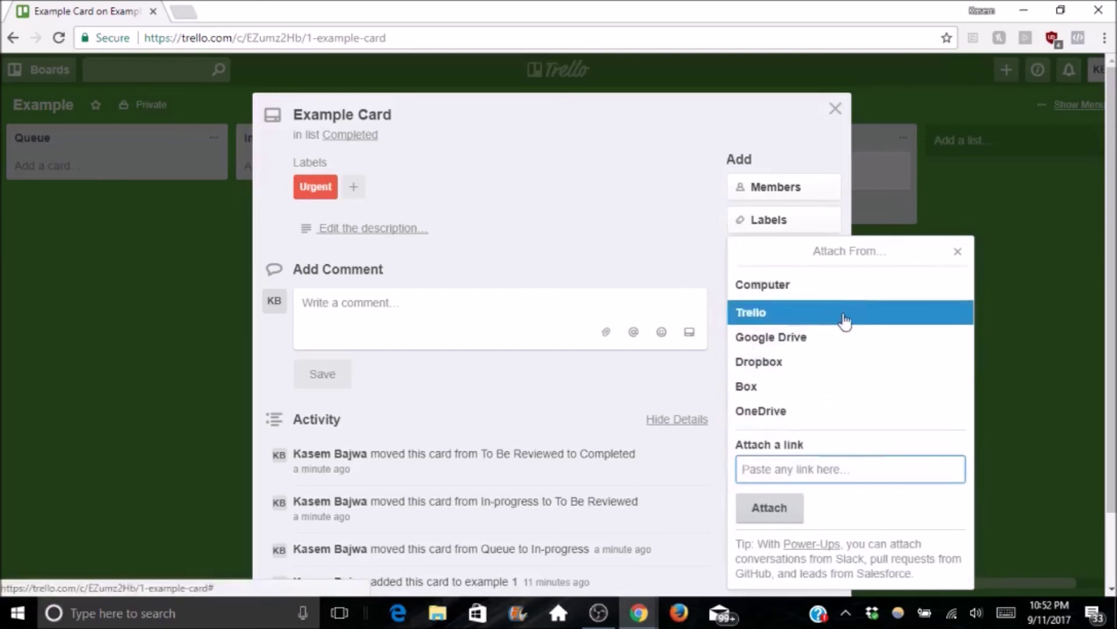
click(176, 336)
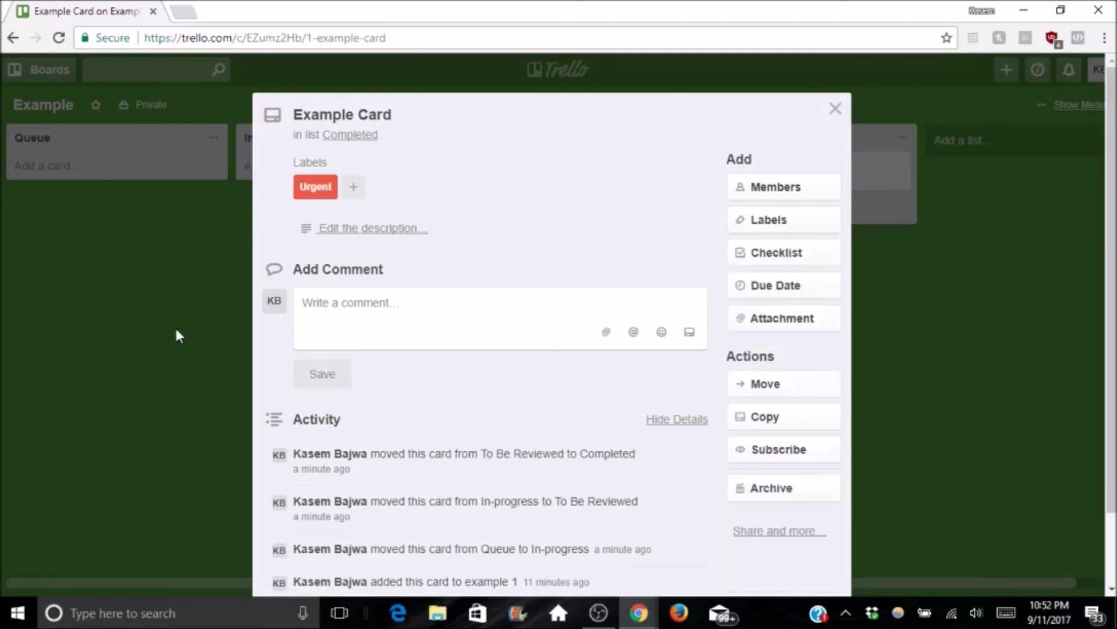
click(176, 336)
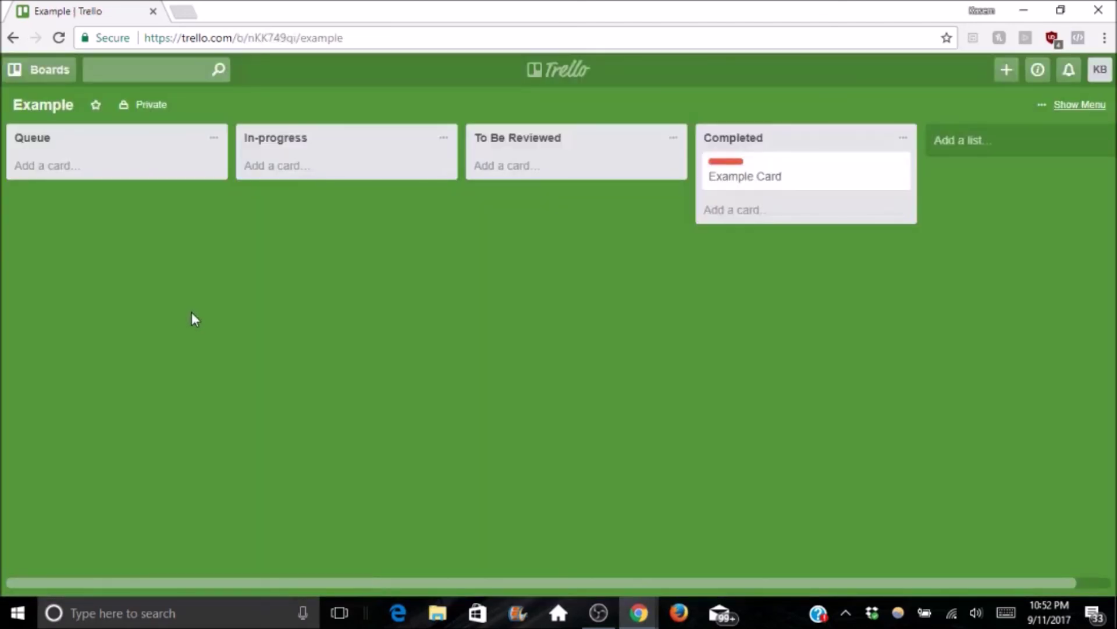